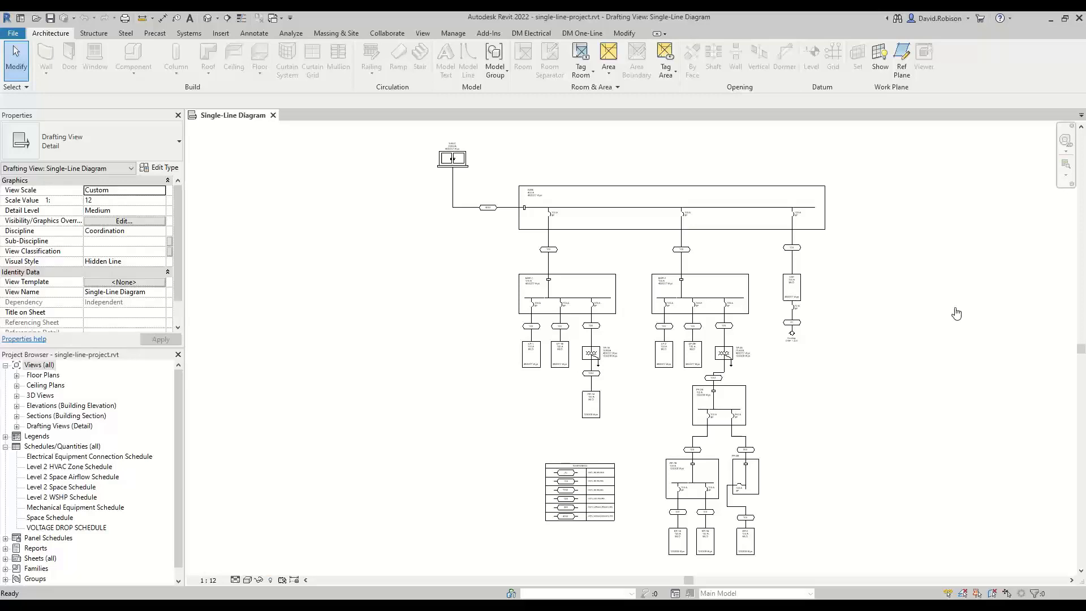
Step: Open the Main Electrical Distribution section view and examine the modelled distribution equipment
left_click(17, 416)
left_click(107, 446)
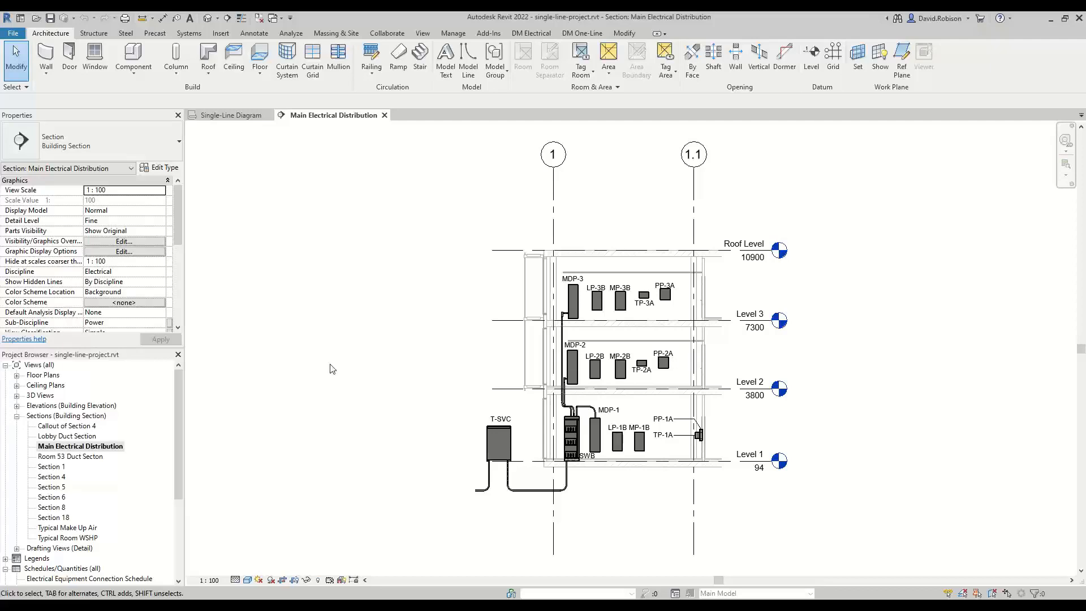
scroll(606, 433, "up", 2)
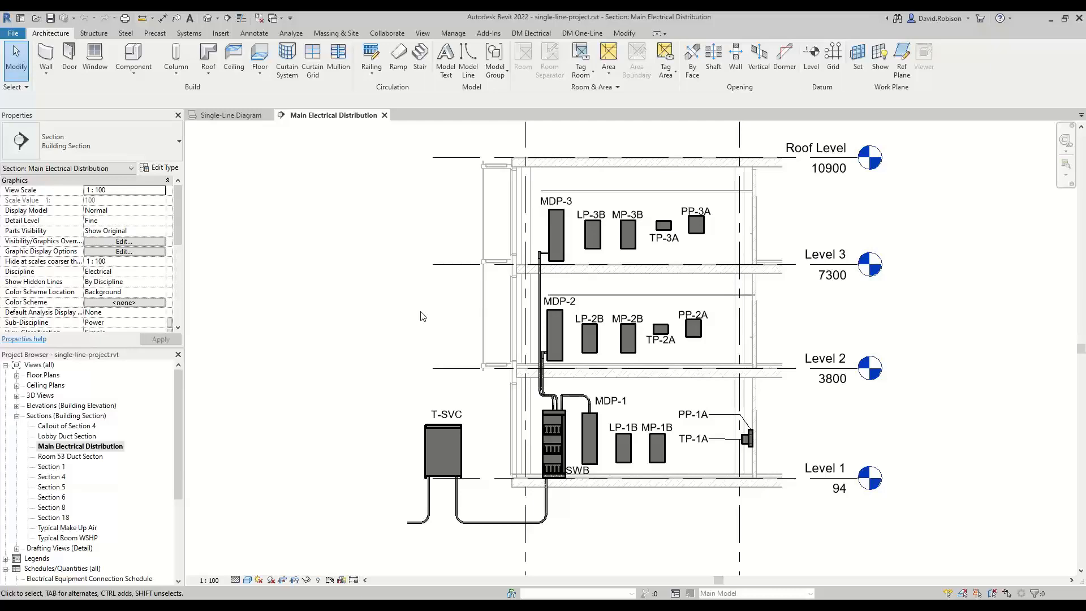
Step: In the Single-Line Diagram view, widen the MDP-1 switchboard graphic by stretching its right edge toward MDP-2
left_click(232, 114)
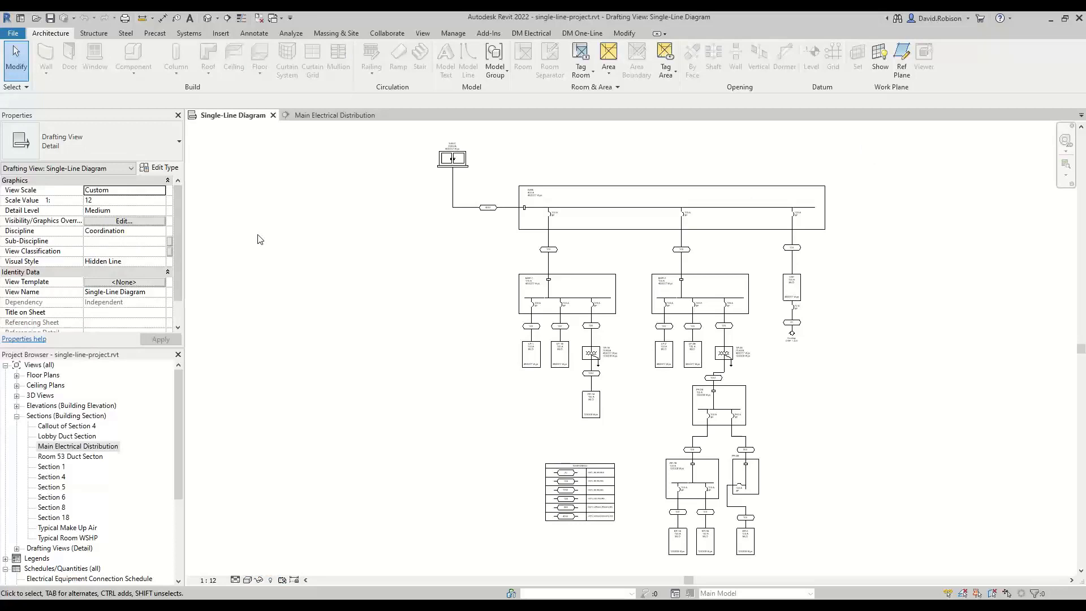
left_click(582, 33)
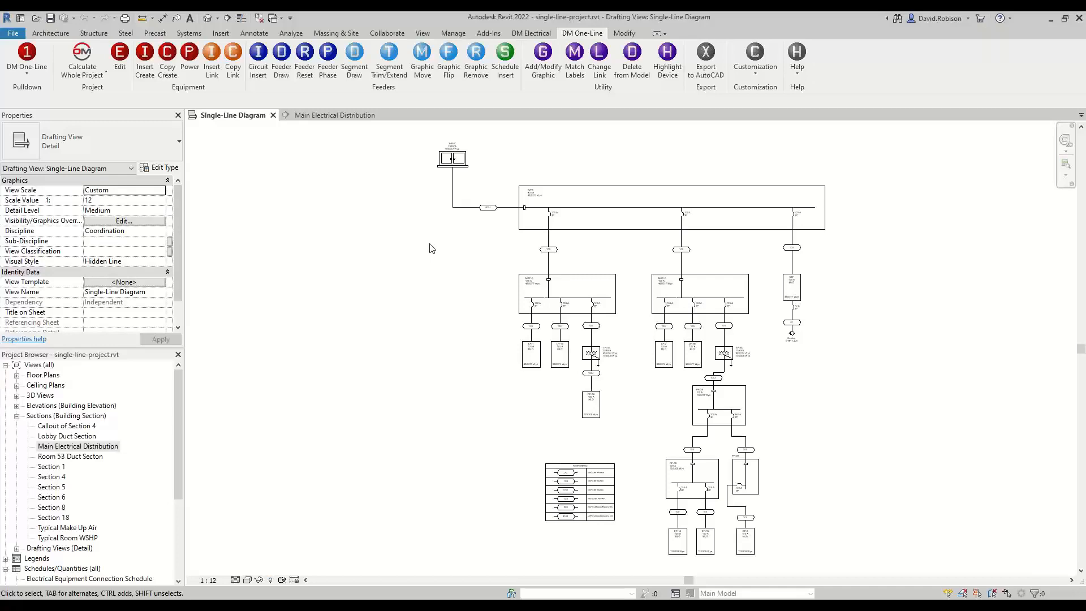
scroll(604, 266, "up", 4)
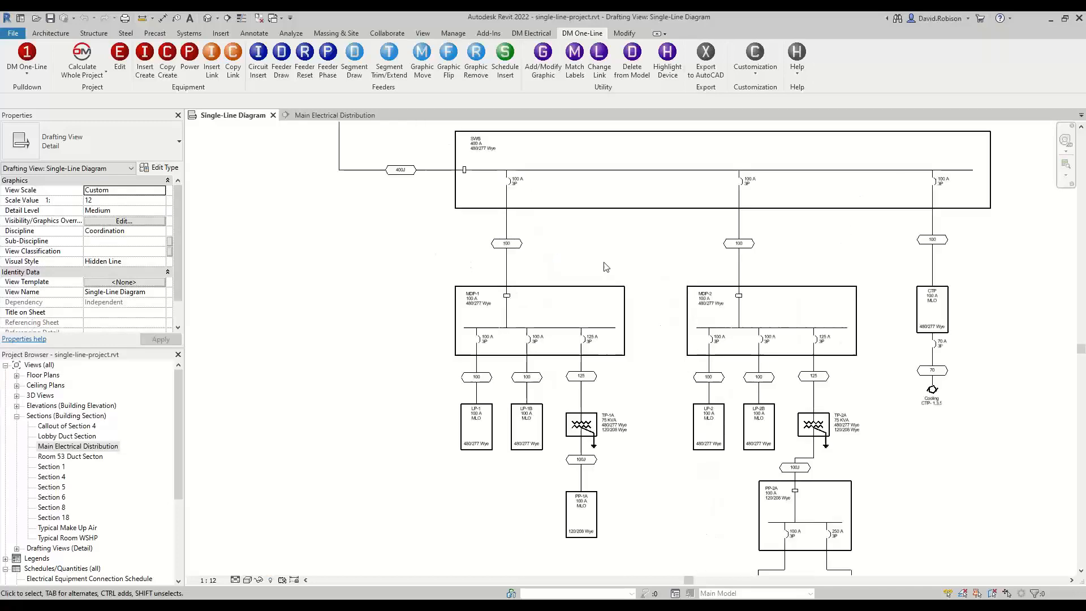
scroll(604, 273, "up", 2)
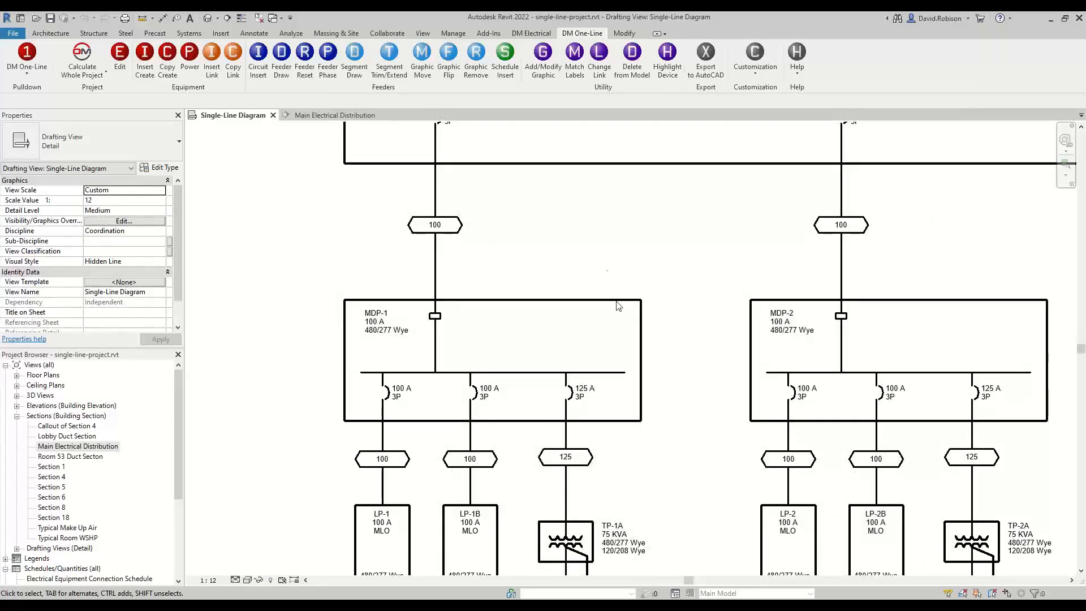
left_click(642, 362)
mouse_move(642, 362)
left_mouse_down()
mouse_move(712, 365)
mouse_move(651, 373)
left_mouse_up()
left_click(656, 235)
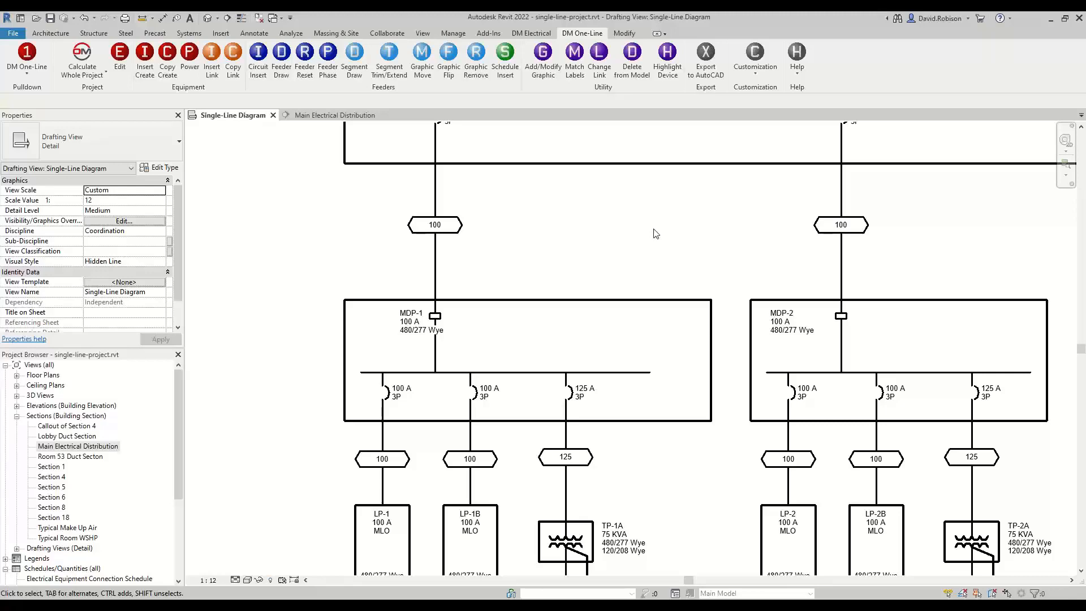
Step: Change the TP-1A transformer graphic below MDP-1 to the Dashed type of DME-EQU-Transformer-Box-Ground-Top
middle_click_drag(701, 490, 683, 379)
left_click(547, 433)
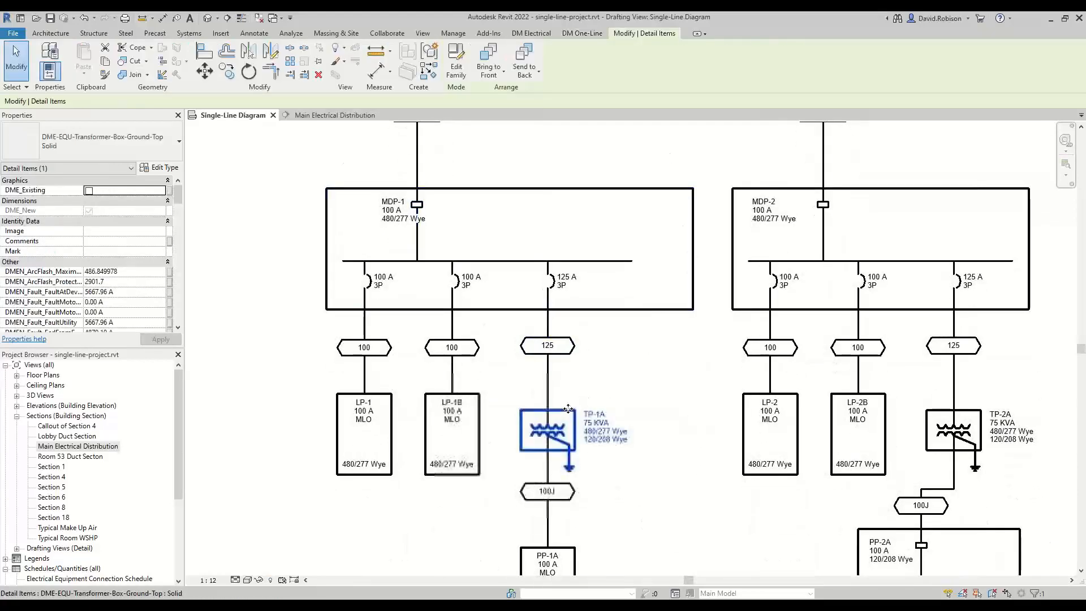
left_click(96, 141)
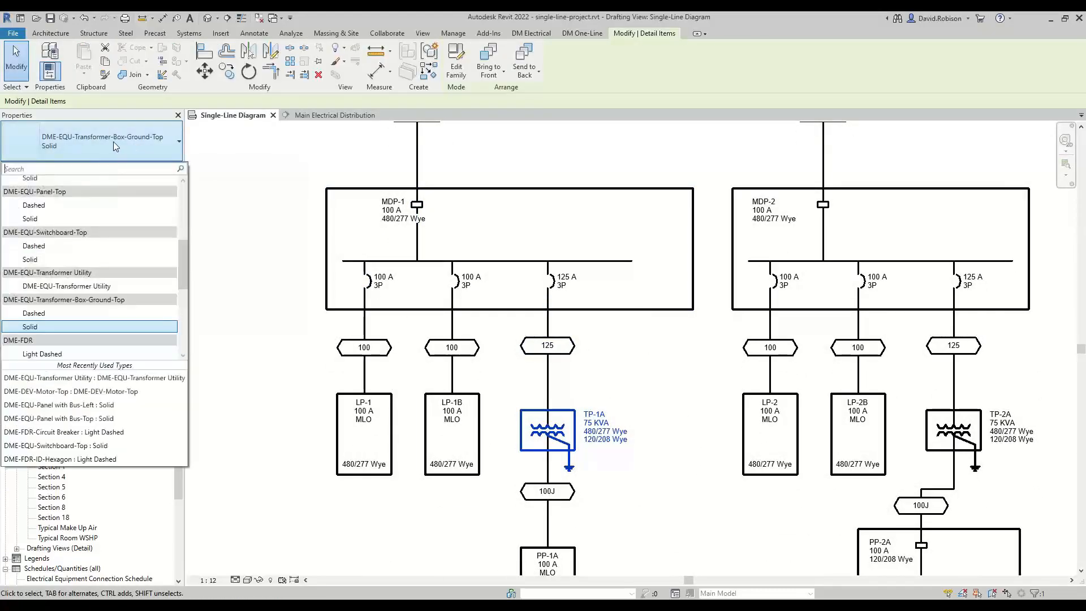
left_click(99, 313)
left_click(646, 391)
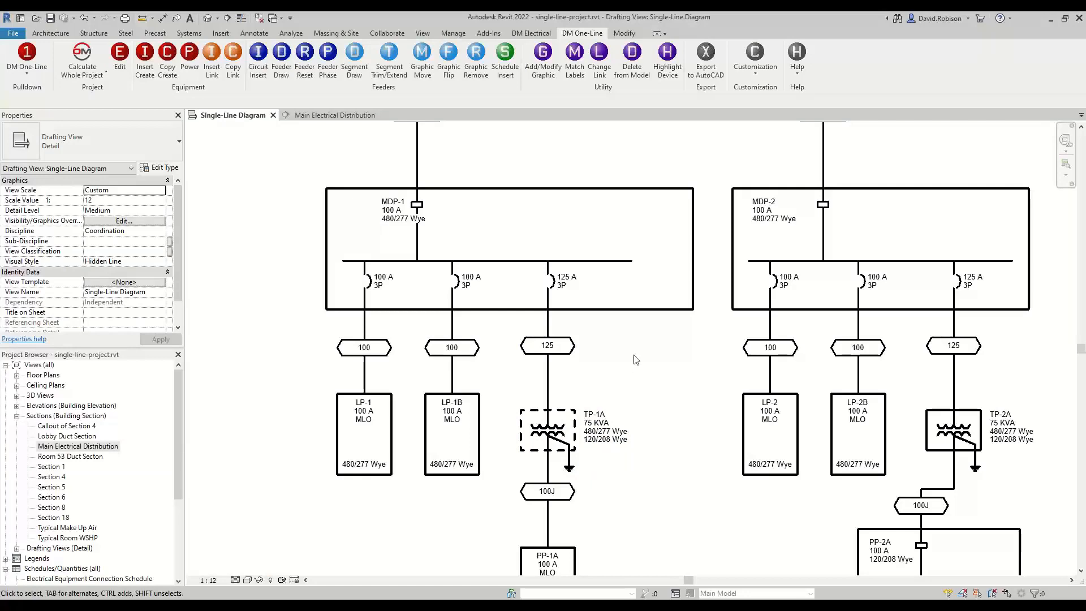
Step: Modify the TP-1A transformer's one-line graphic to Transformer, No Box, No Ground, Fed from Top
left_click(543, 57)
left_click(575, 428)
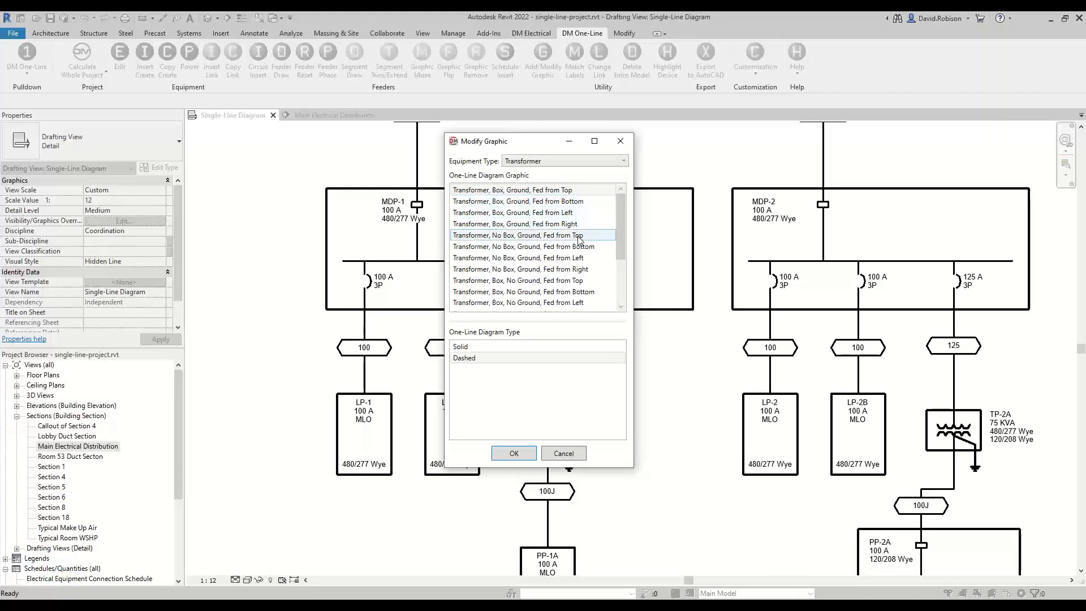
left_click(615, 236)
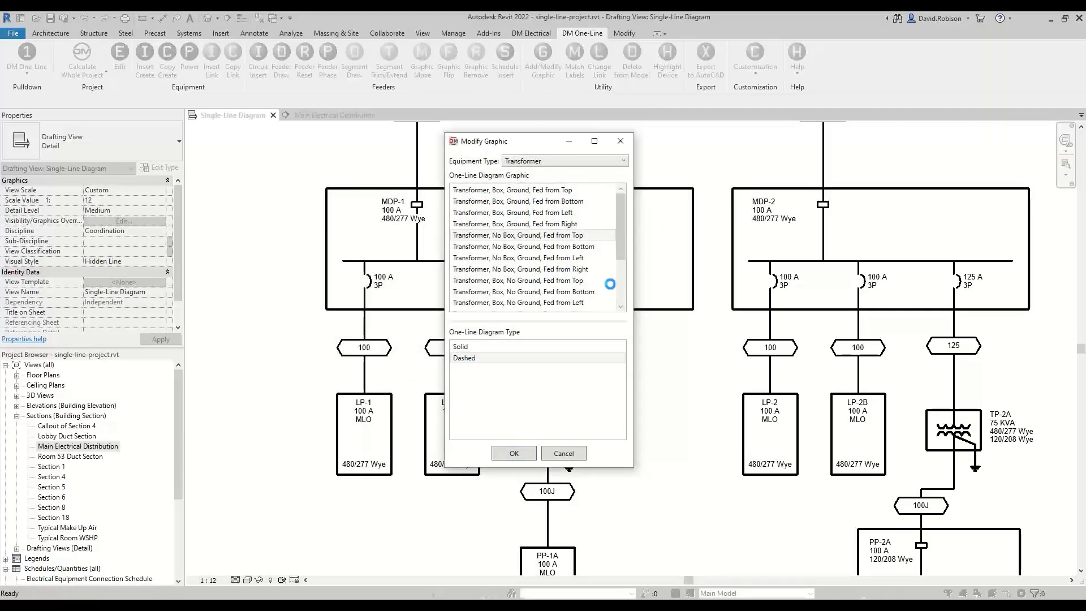
left_click(513, 453)
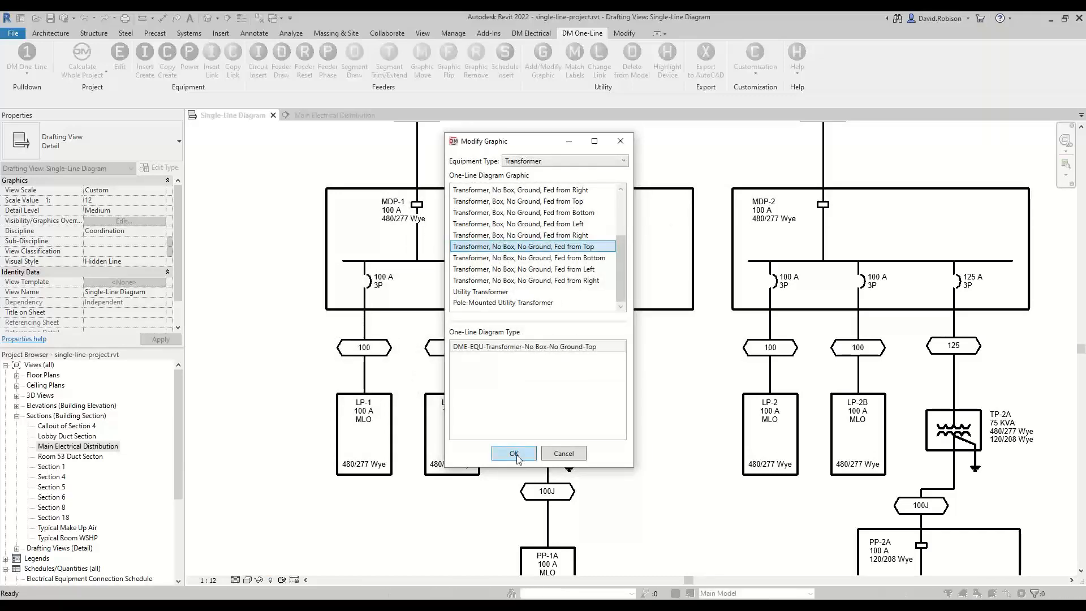
key("Return")
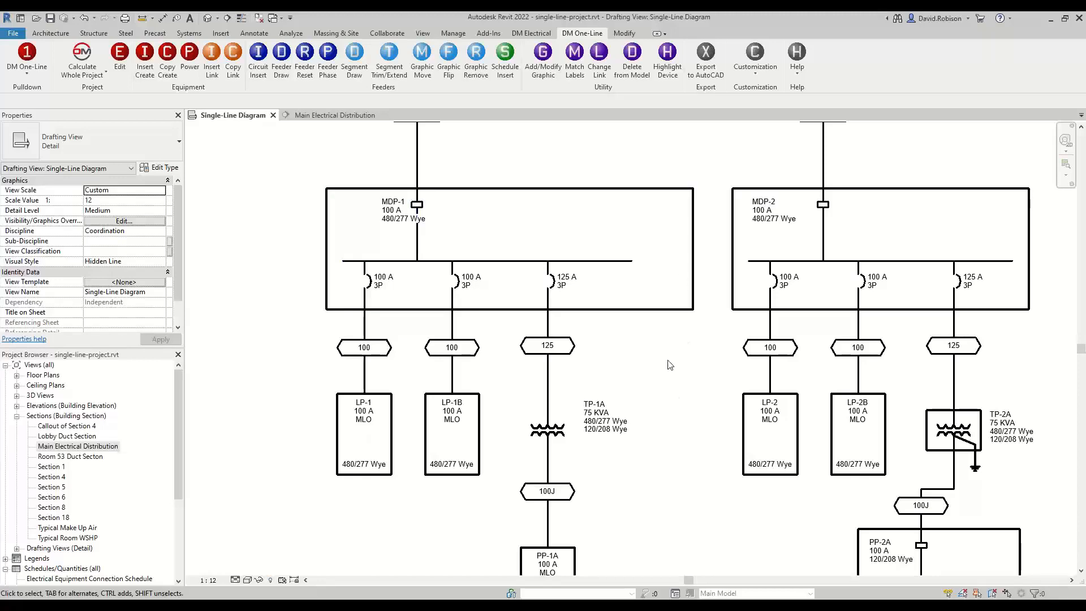
Step: Insert the linked equipment MDP-3 as a solid Switchboard, Horizontal, Fed from Top, placed right of CTP and level with MDP-2
scroll(674, 364, "down", 4)
middle_click_drag(812, 345, 453, 318)
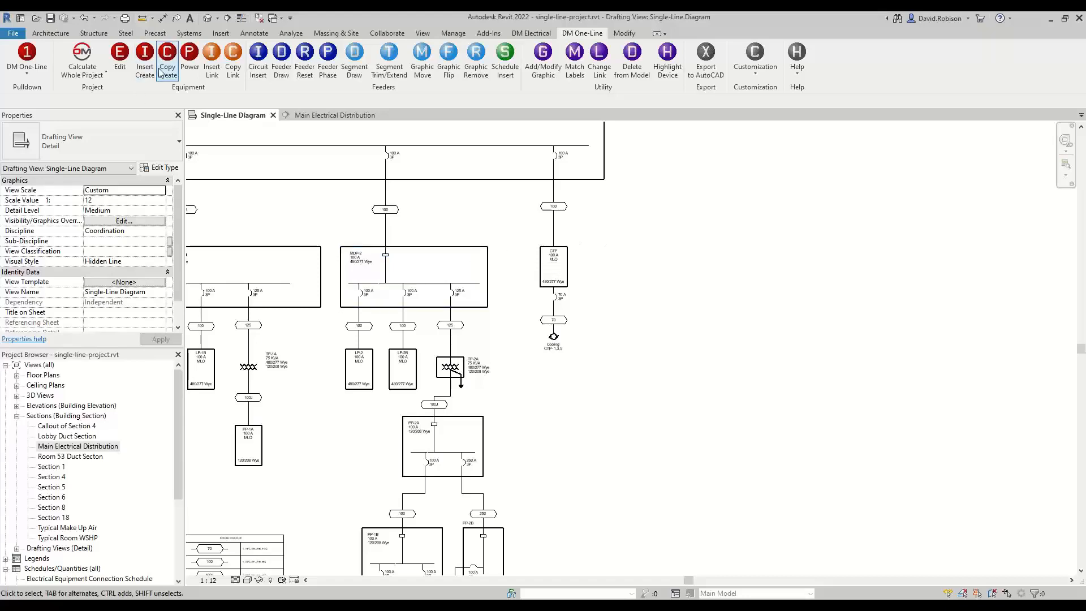
left_click(213, 69)
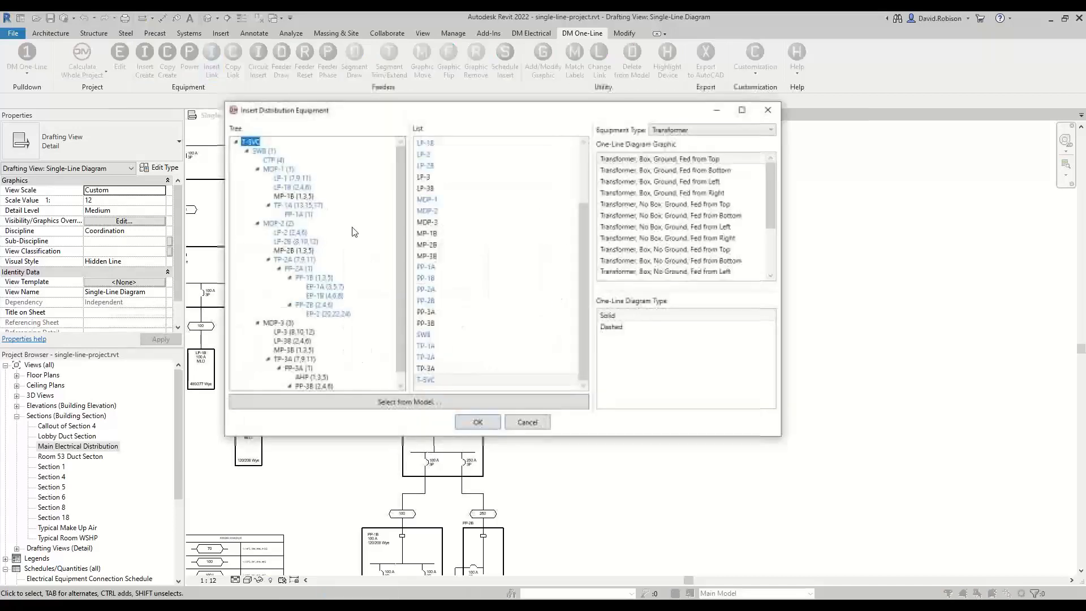
left_click(287, 326)
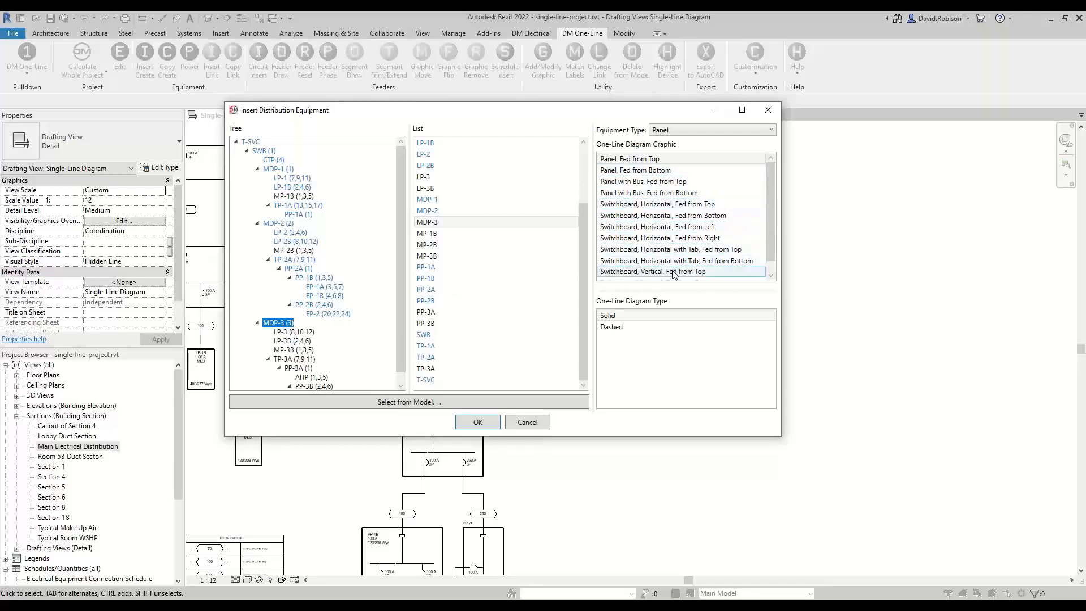
left_click(668, 205)
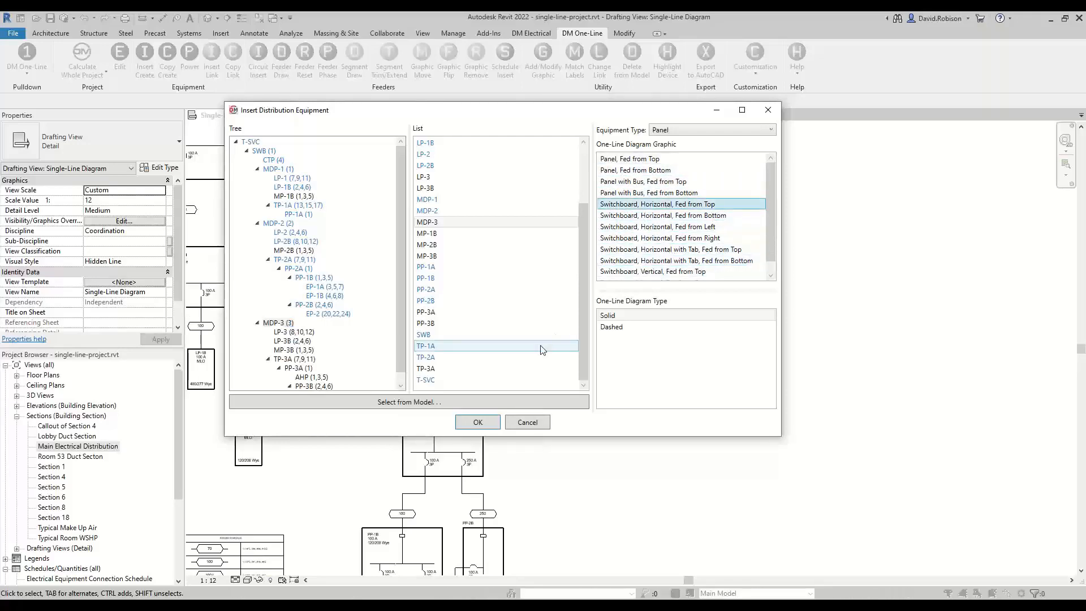
left_click(478, 422)
left_click(635, 246)
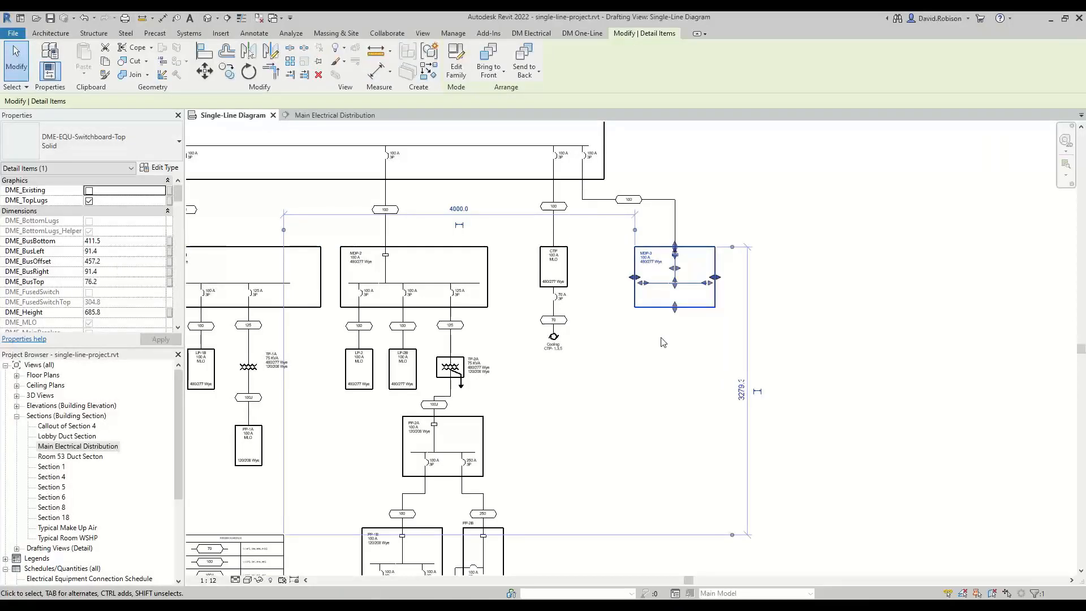
left_click(624, 390)
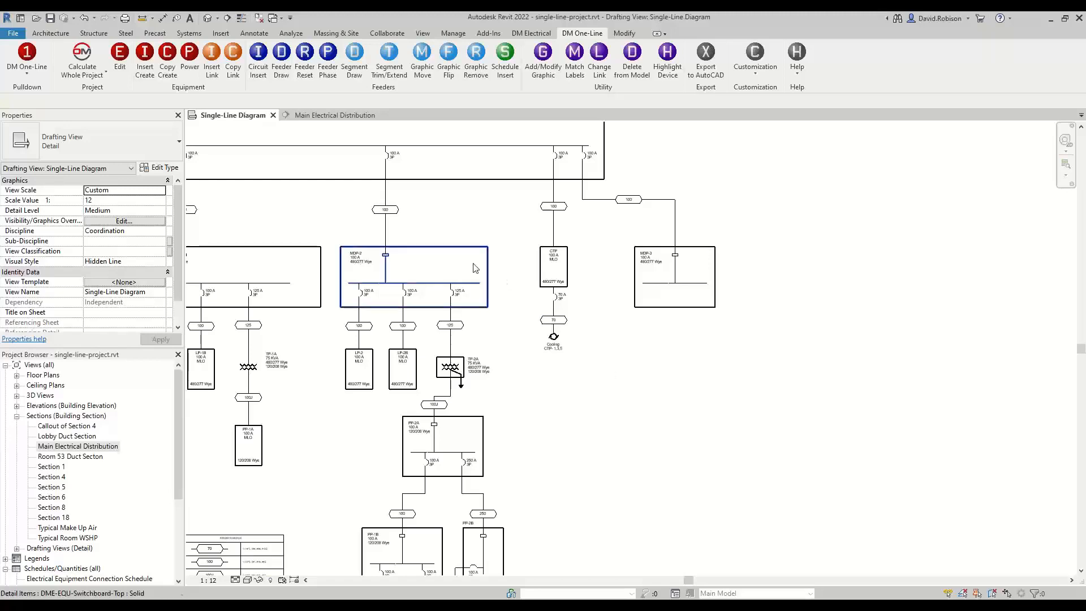
Step: Rename panel MDP-1 as MDP1 from the Main Electrical Distribution section, and check its label in the Single-Line Diagram
middle_click_drag(286, 215, 485, 235)
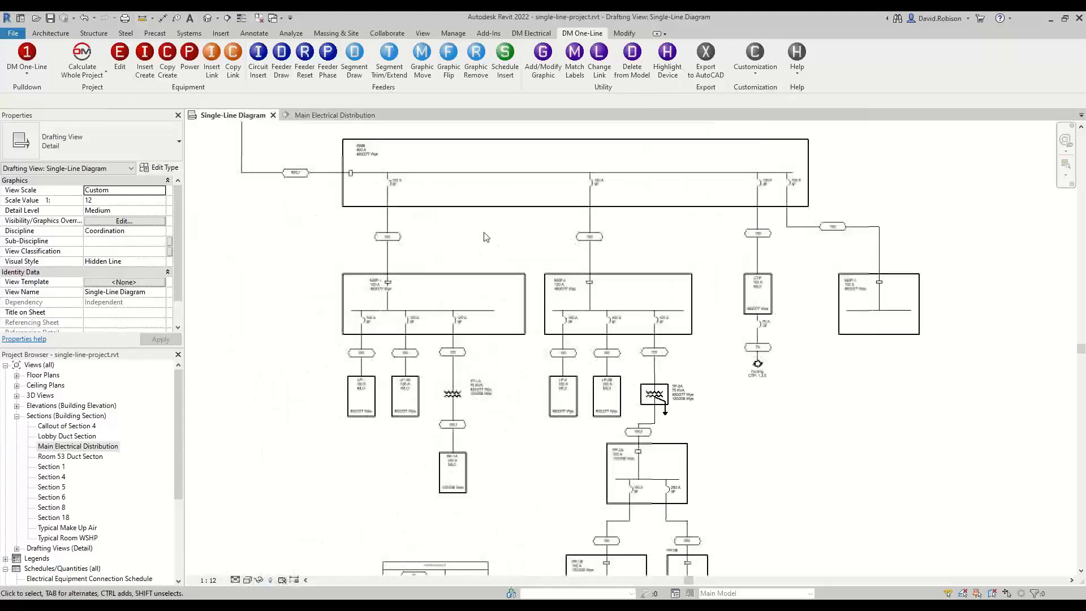
left_click(335, 116)
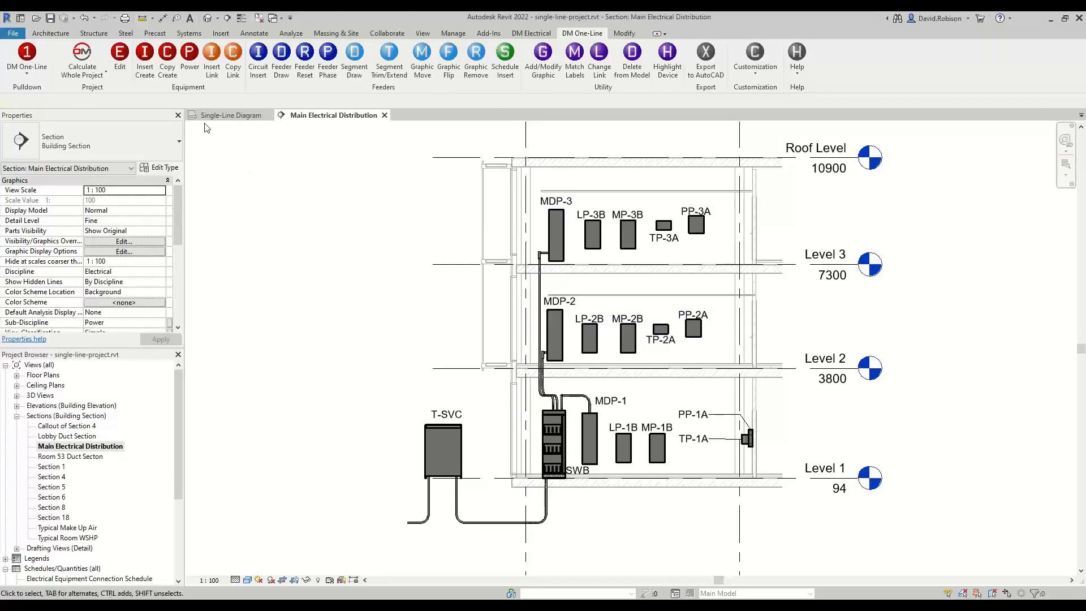
left_click(119, 71)
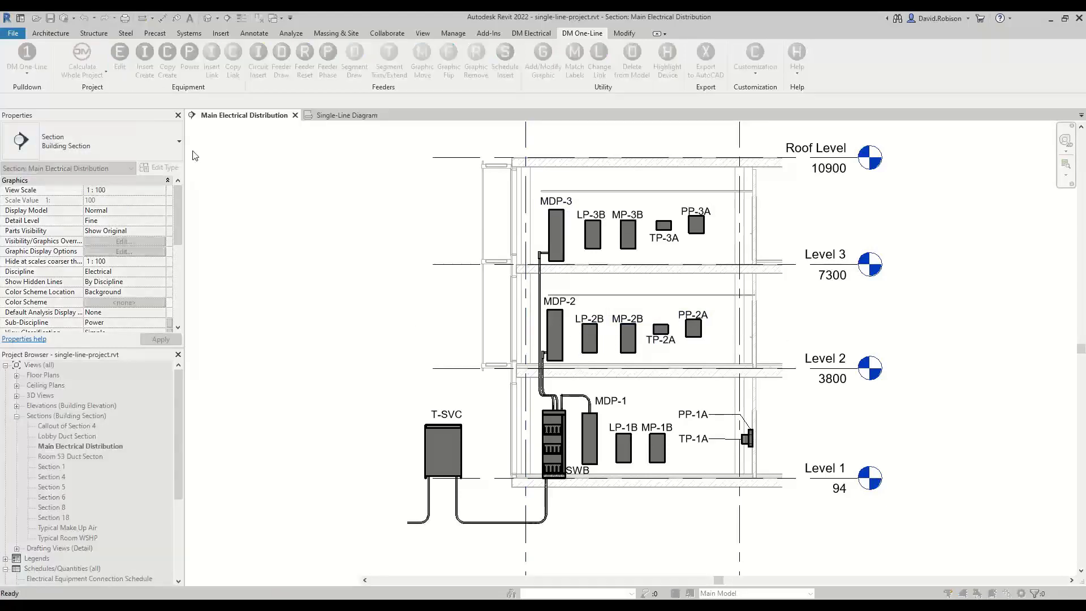
left_click(590, 439)
left_click(546, 140)
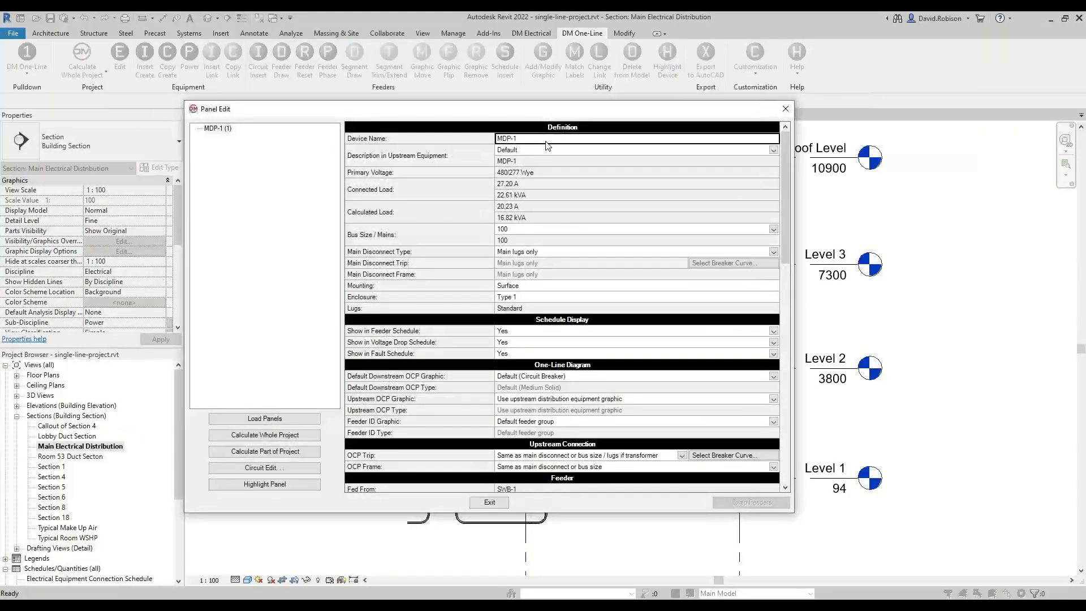
key("BackSpace")
key("BackSpace")
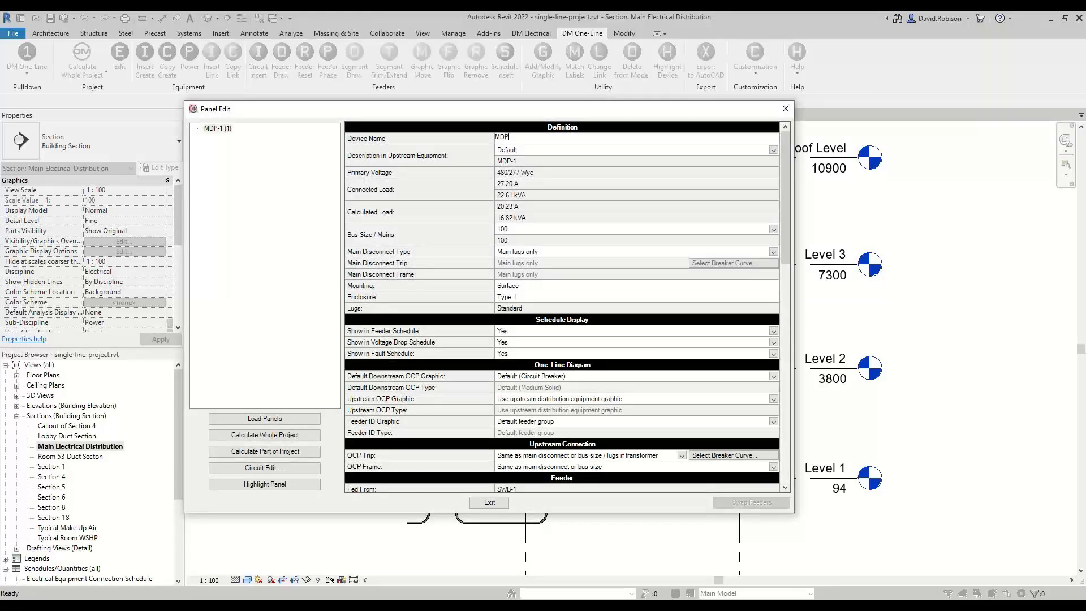
type("1")
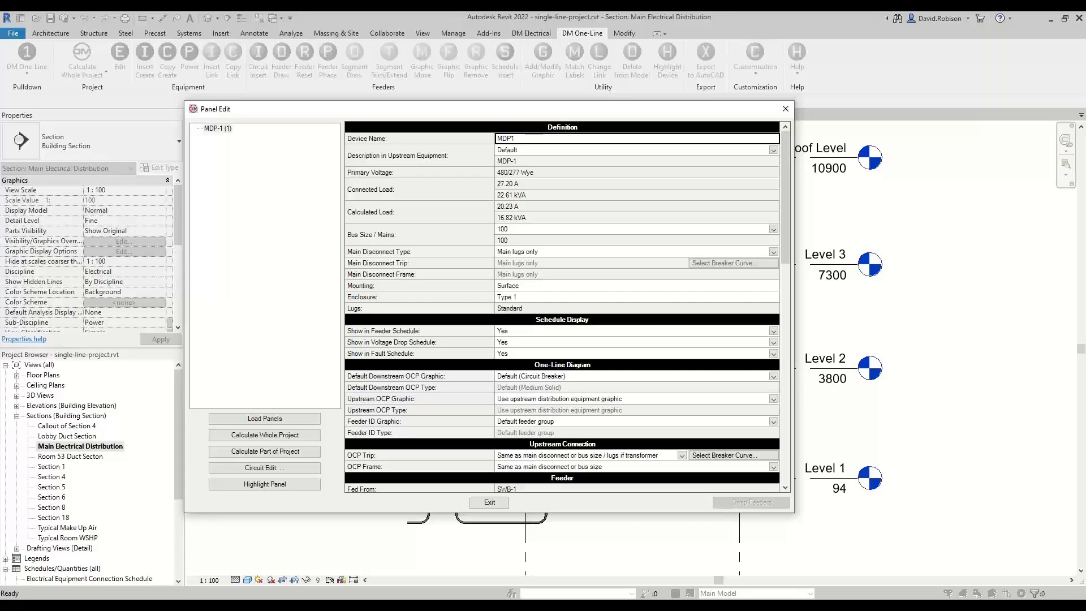
left_click(490, 503)
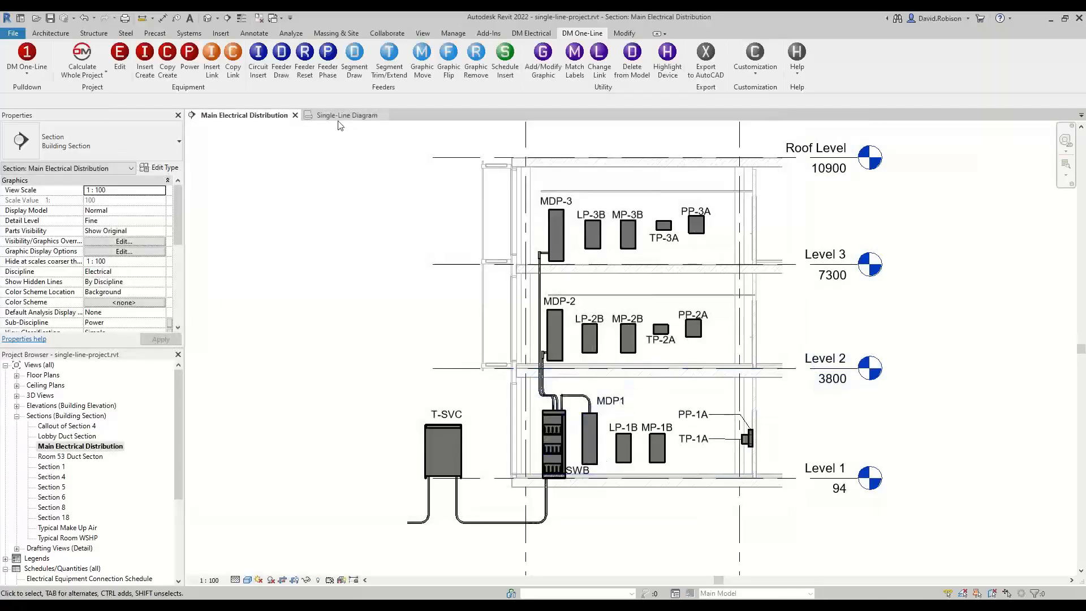
left_click(366, 115)
scroll(336, 269, "up", 5)
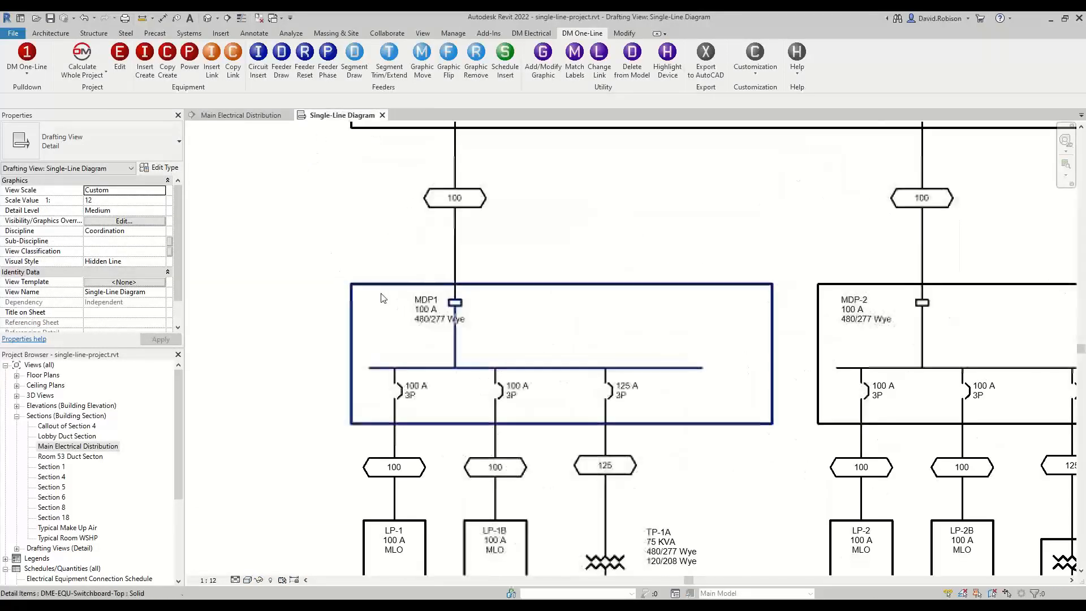